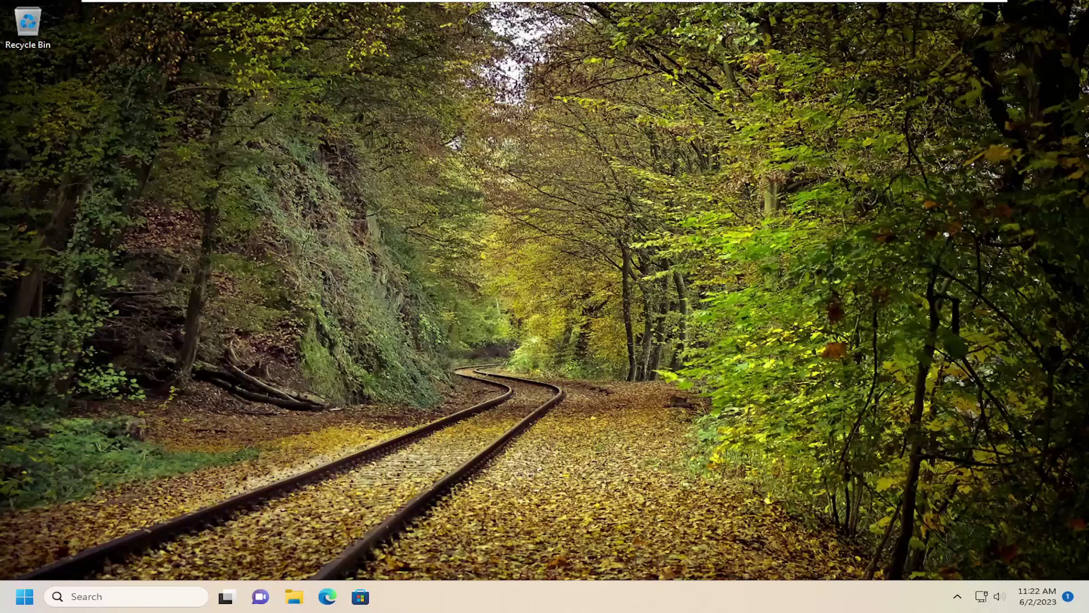
Launch Registry Editor as administrator from a 'regedi' search, approving the UAC prompt
left_click(141, 590)
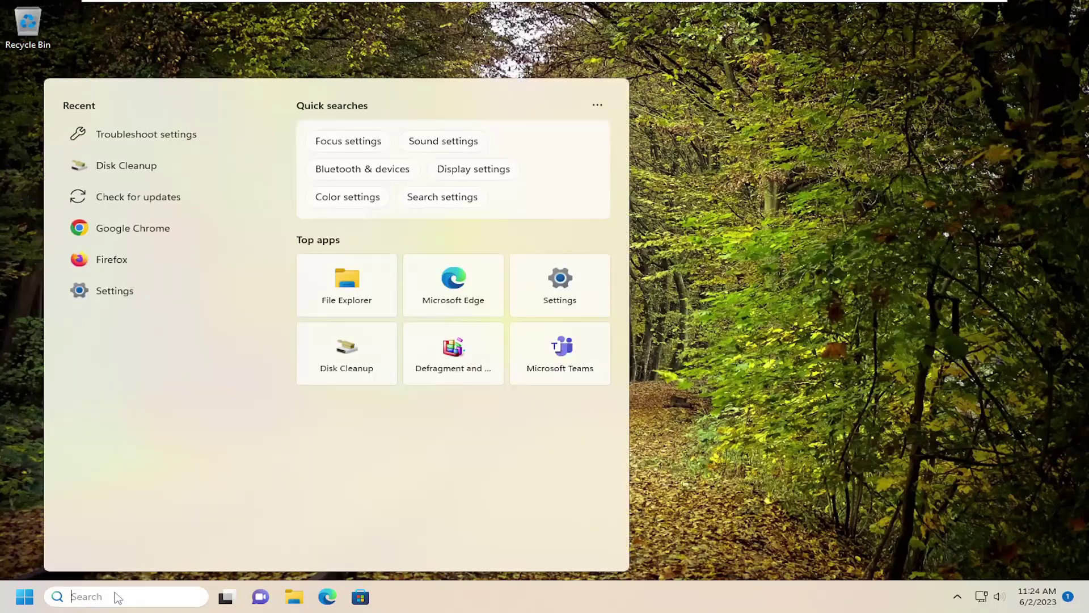
type("regedit")
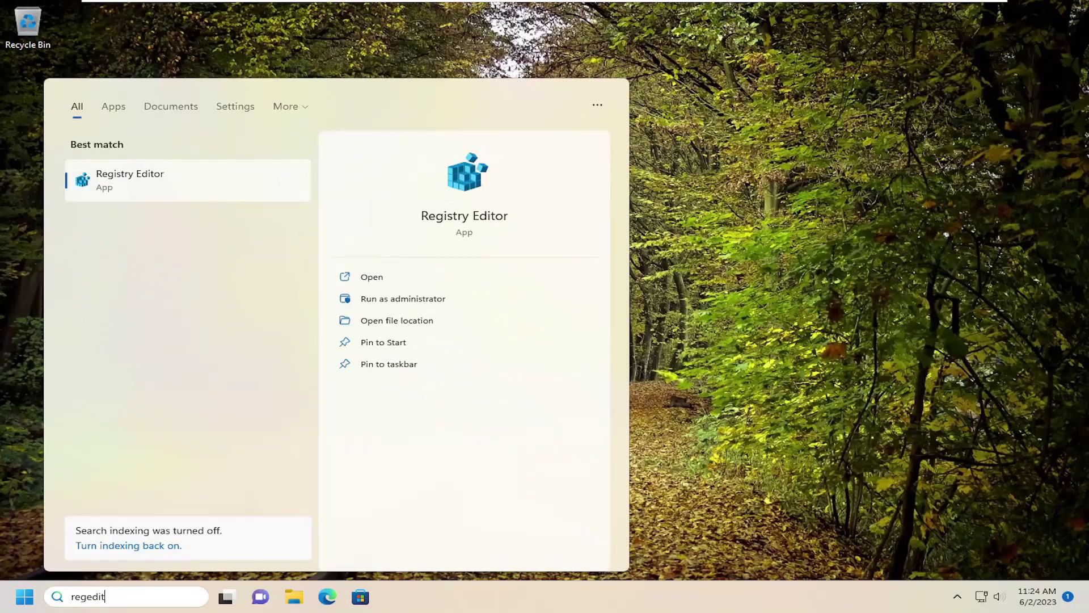
right_click(135, 178)
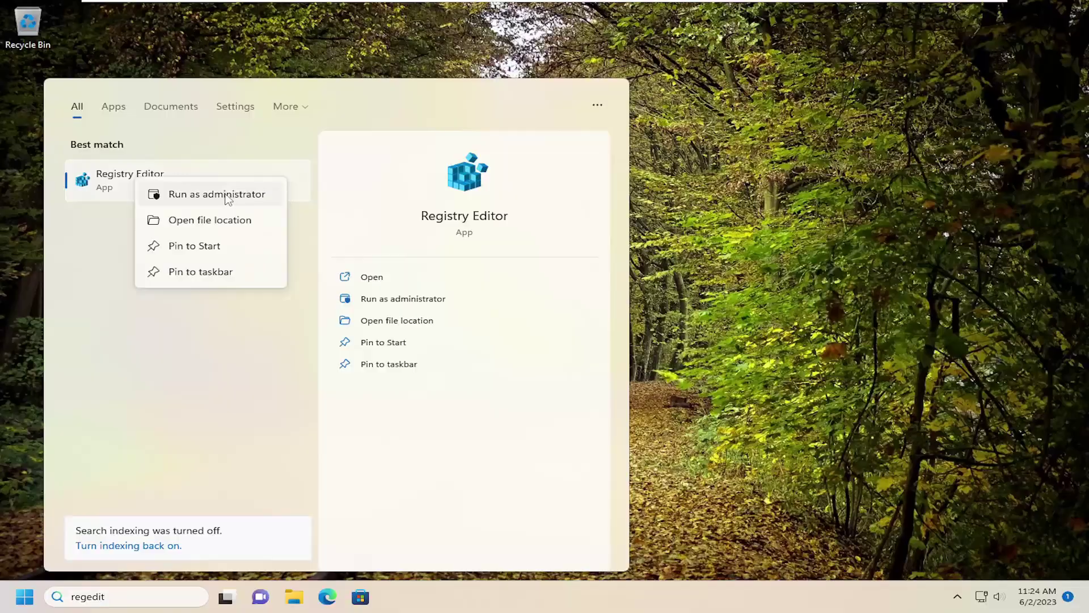
left_click(228, 195)
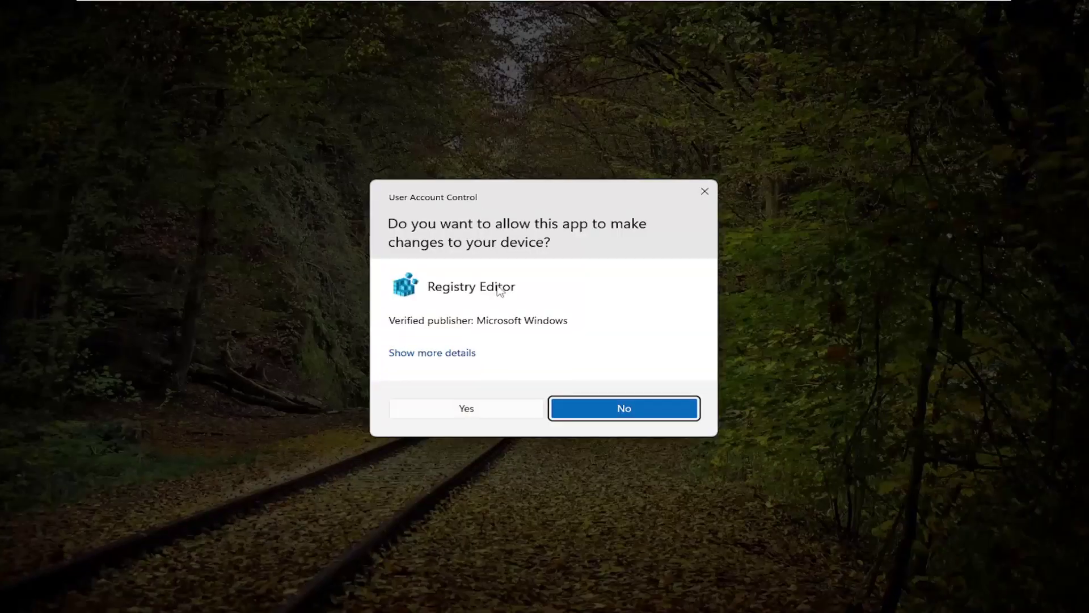
left_click(440, 433)
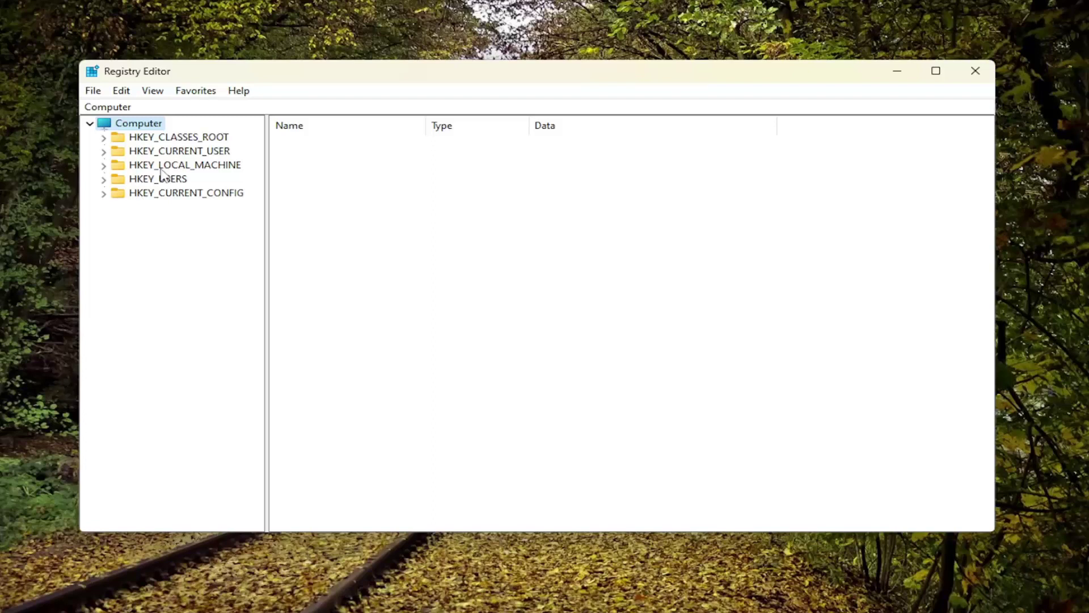
left_click(94, 92)
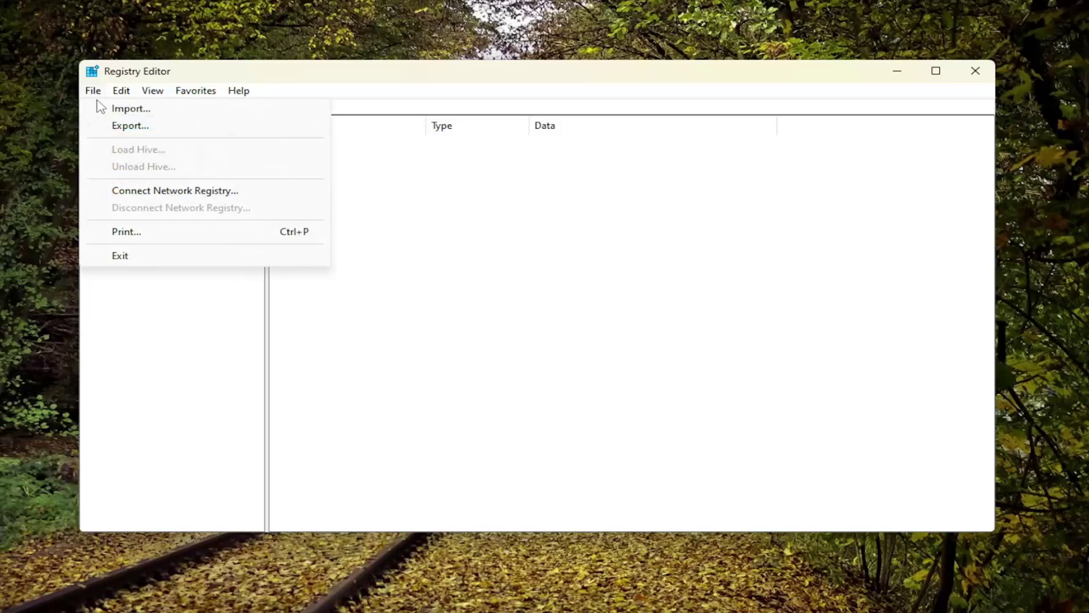
left_click(122, 126)
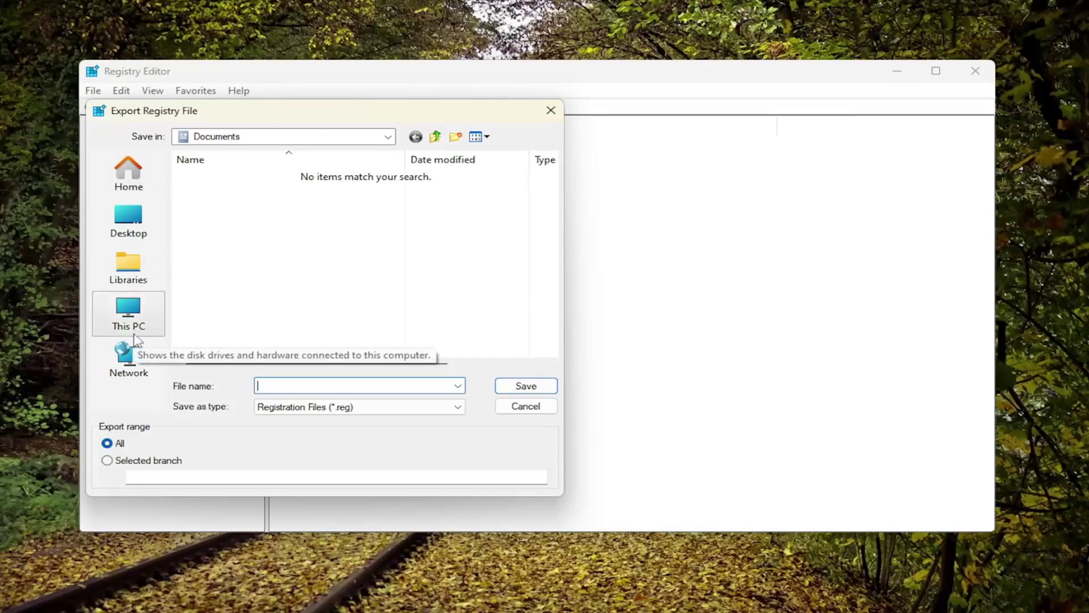
left_click(547, 410)
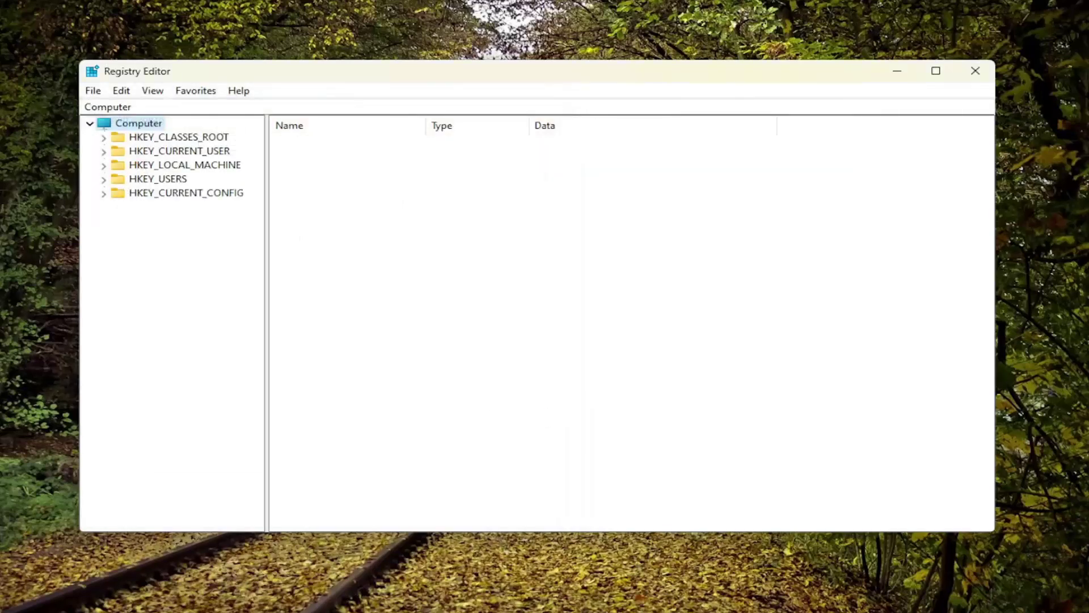
left_click(93, 90)
left_click(113, 108)
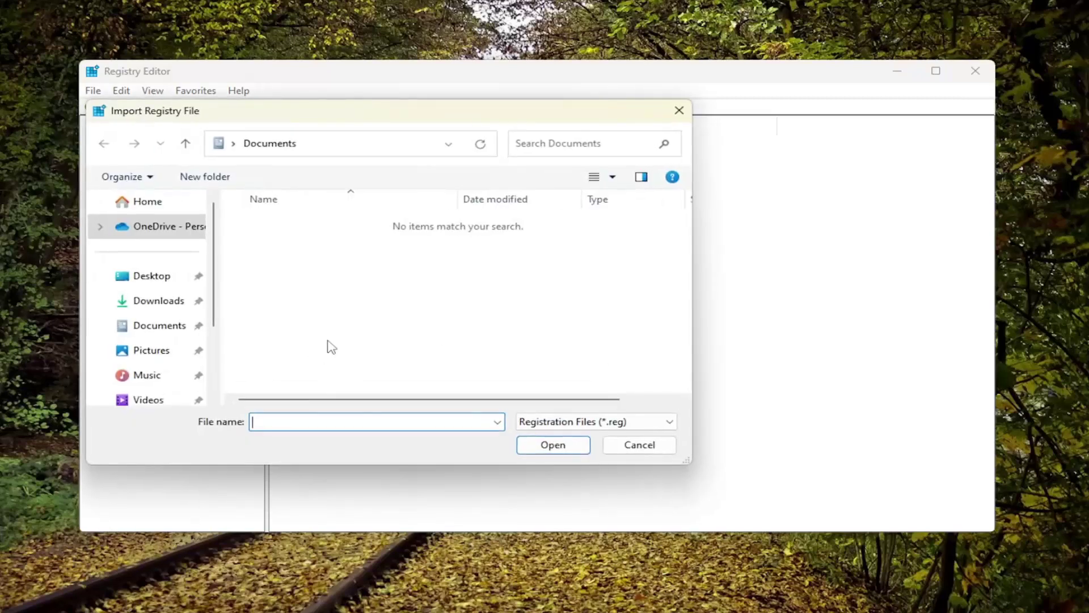
left_click(632, 447)
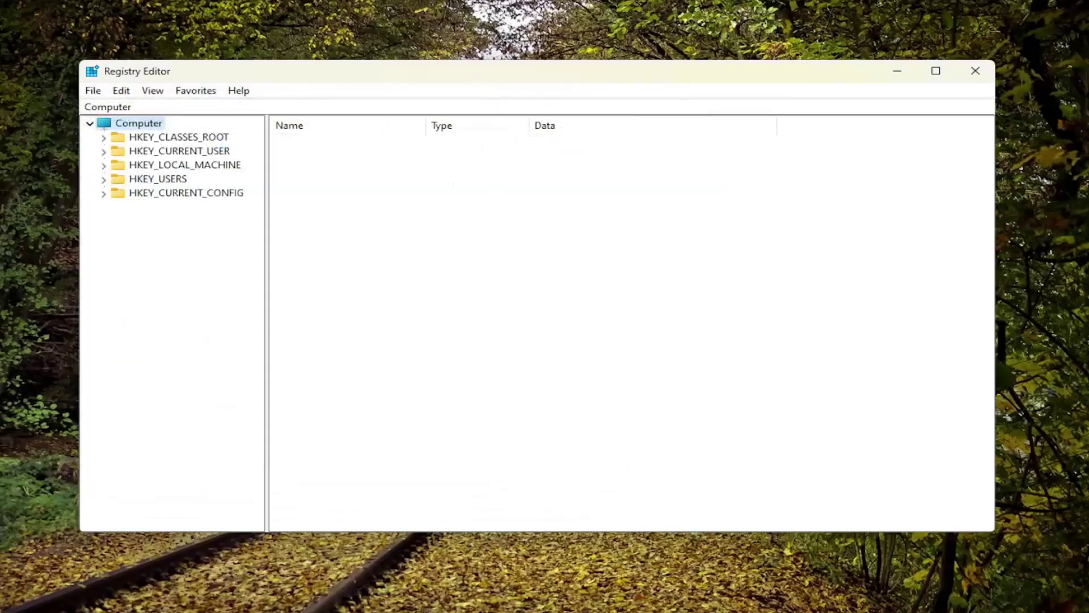
Expand HKEY_CURRENT_USER\Software\Microsoft\Windows\CurrentVersion and open the Explorer key to list its values
double_click(177, 154)
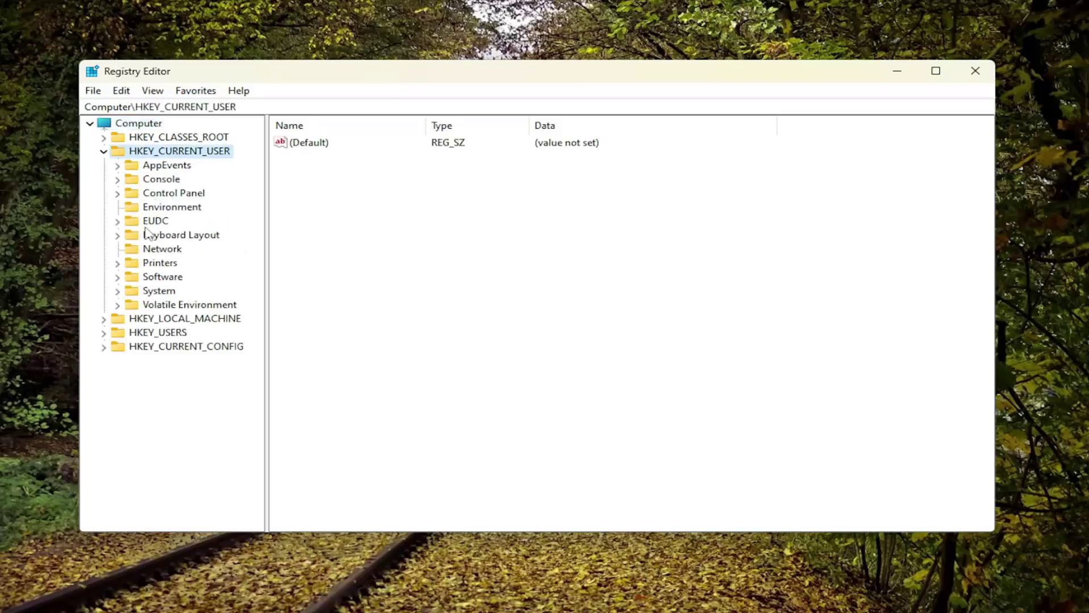
double_click(163, 278)
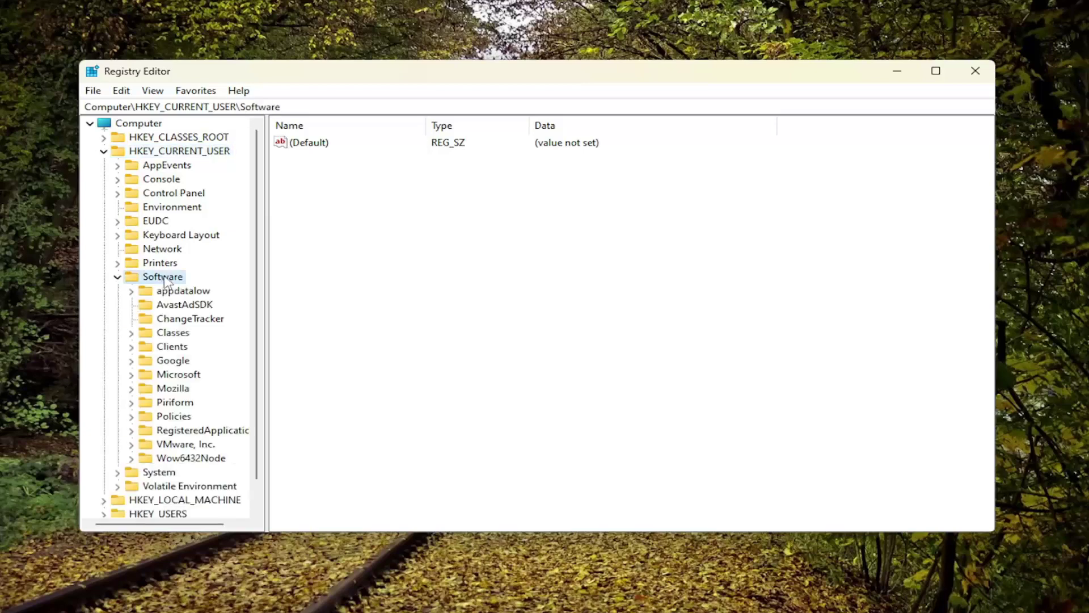
double_click(176, 374)
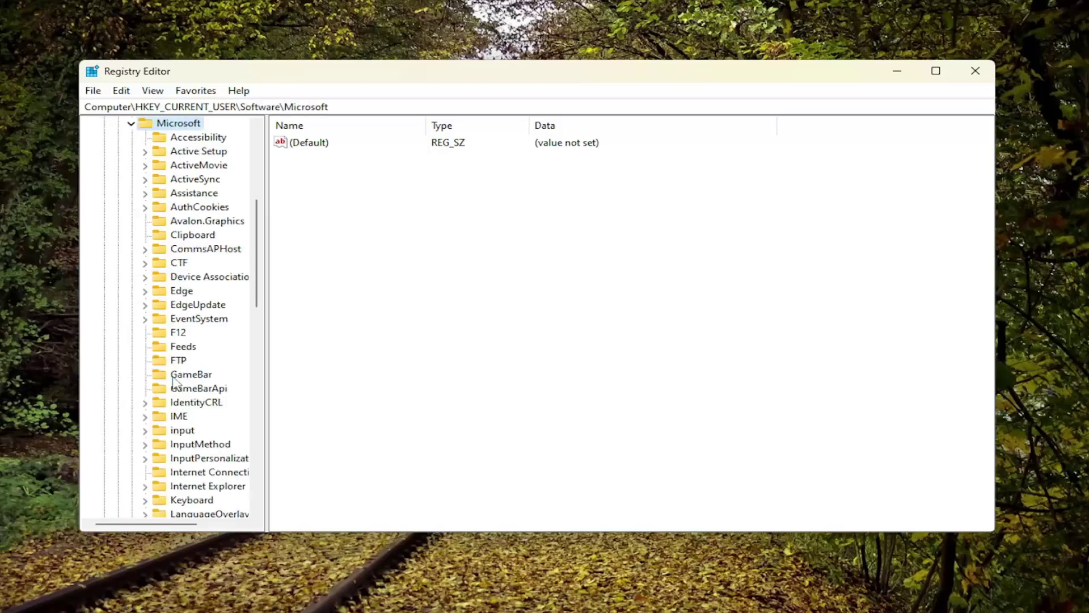
scroll(199, 379, "down", 6)
scroll(203, 379, "down", 10)
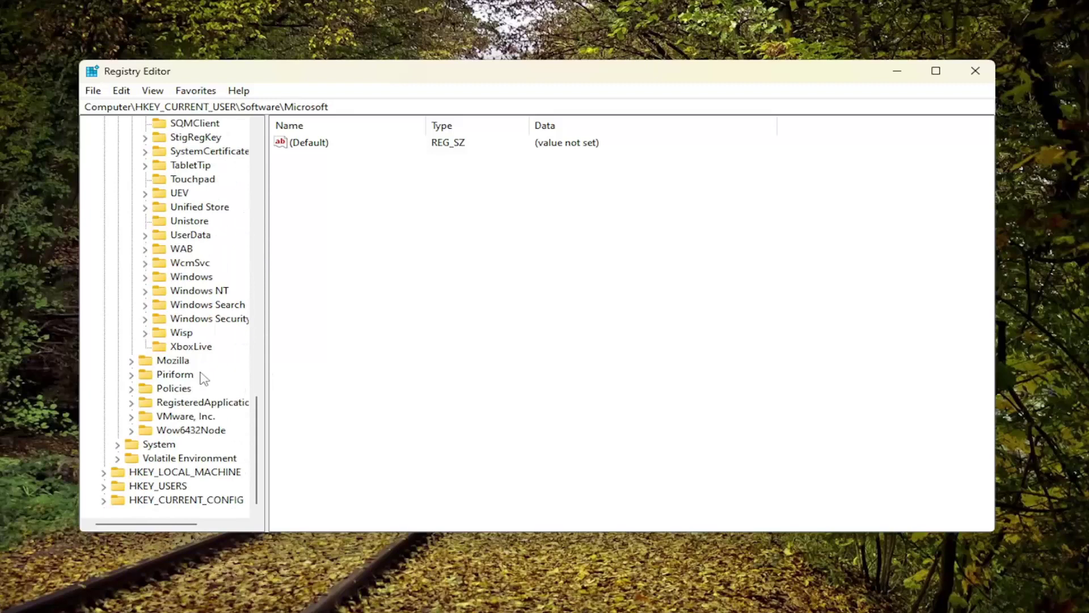
double_click(178, 279)
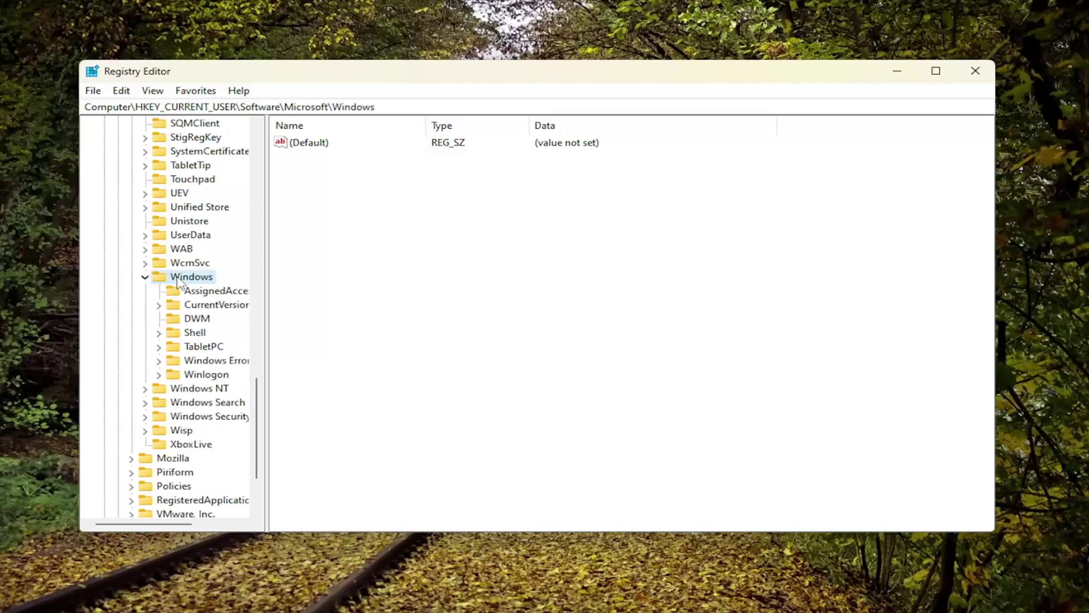
double_click(187, 305)
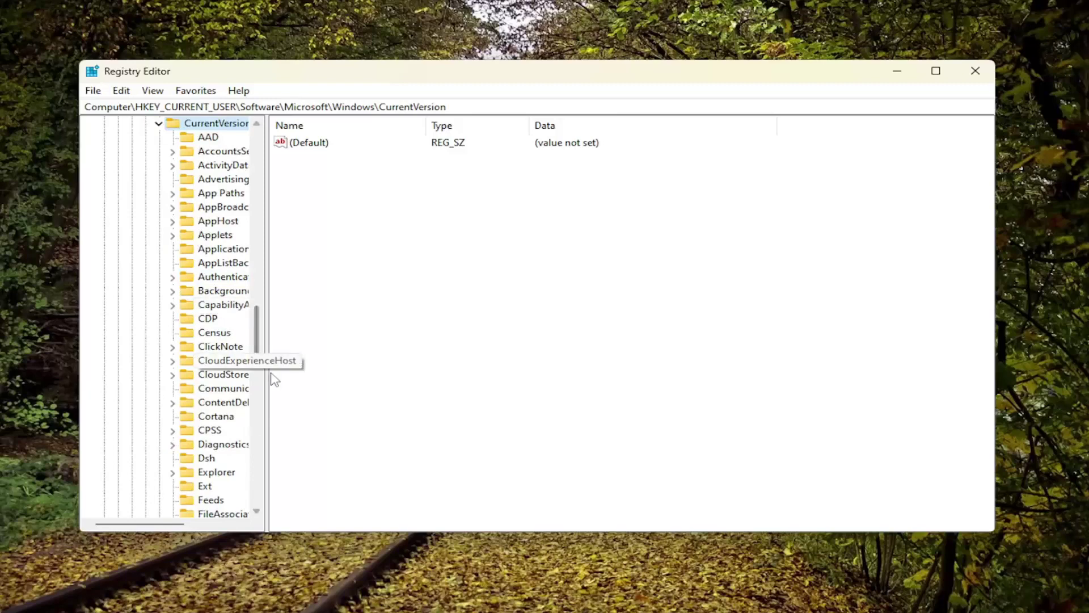
left_click_drag(267, 367, 327, 367)
scroll(260, 421, "down", 1)
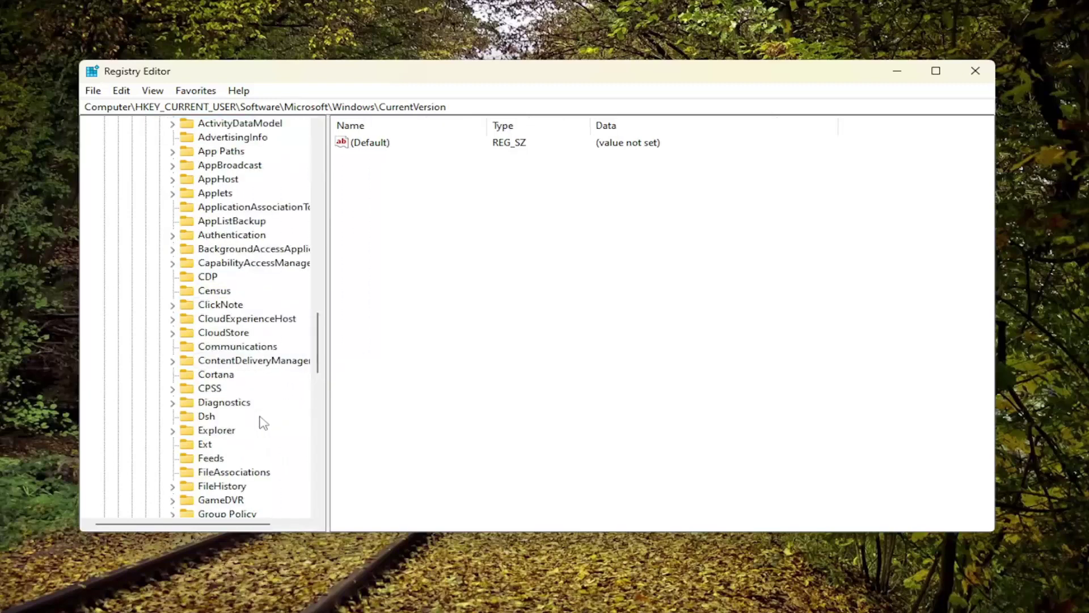
double_click(226, 433)
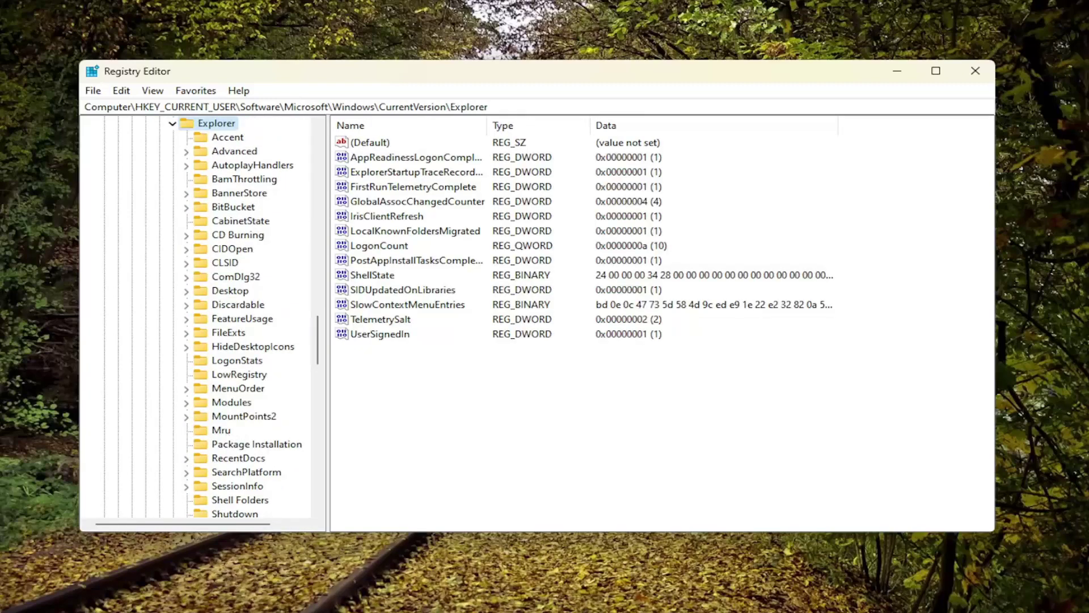
scroll(235, 499, "down", 3)
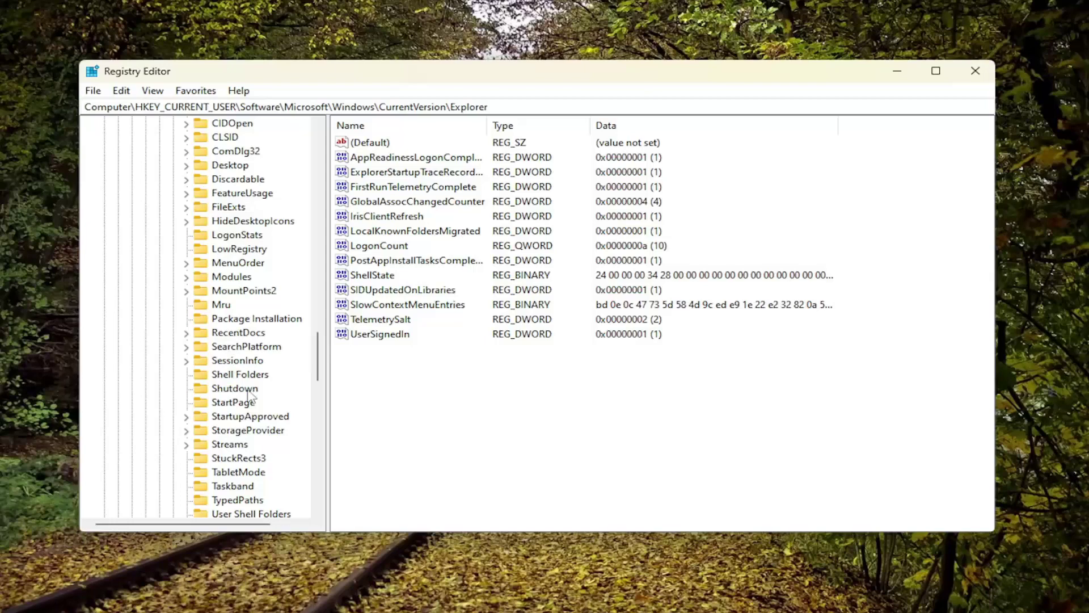
scroll(252, 395, "up", 5)
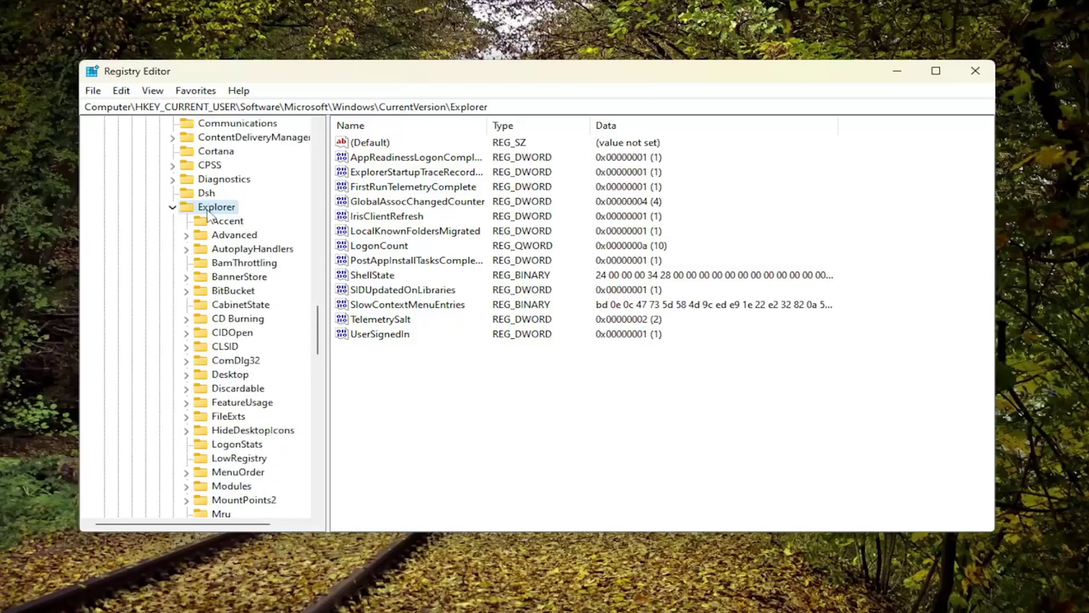
Add a new subkey named 'Serialize' under the Explorer key
right_click(222, 210)
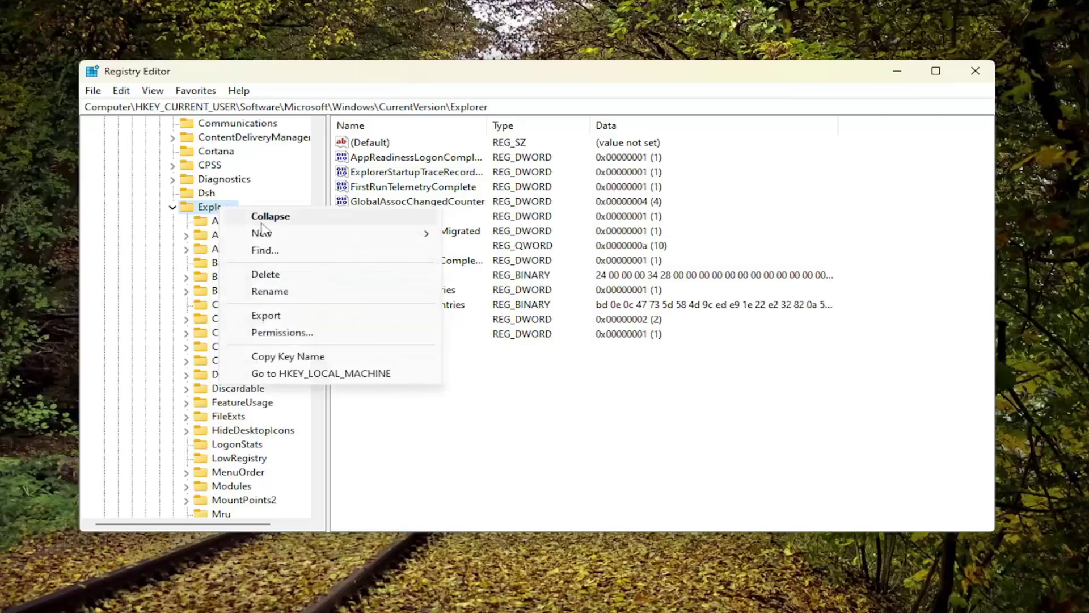
mouse_move(283, 235)
left_click(501, 238)
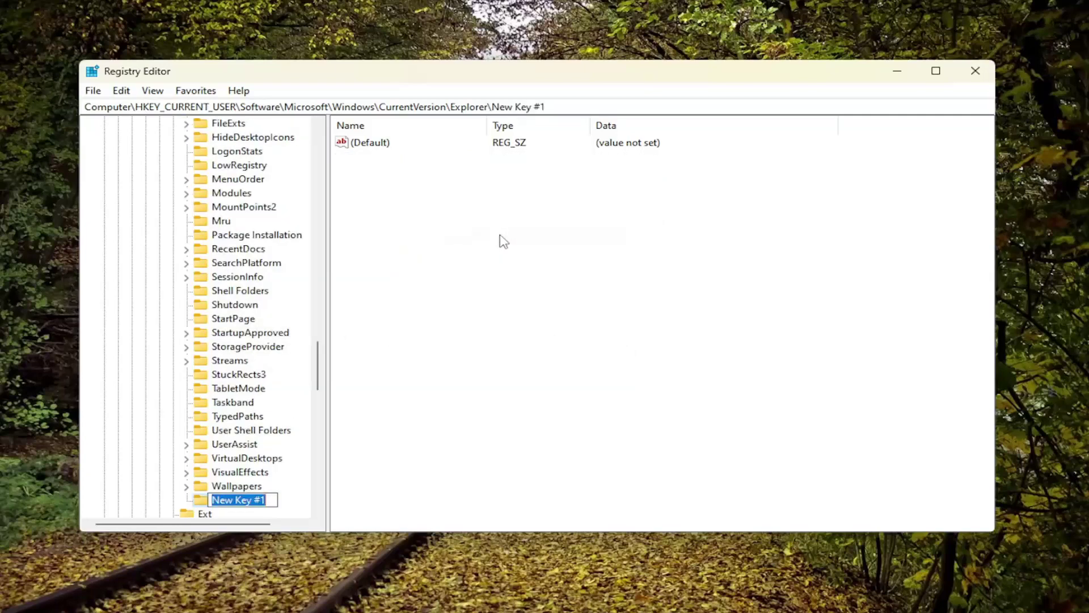
type("Ser")
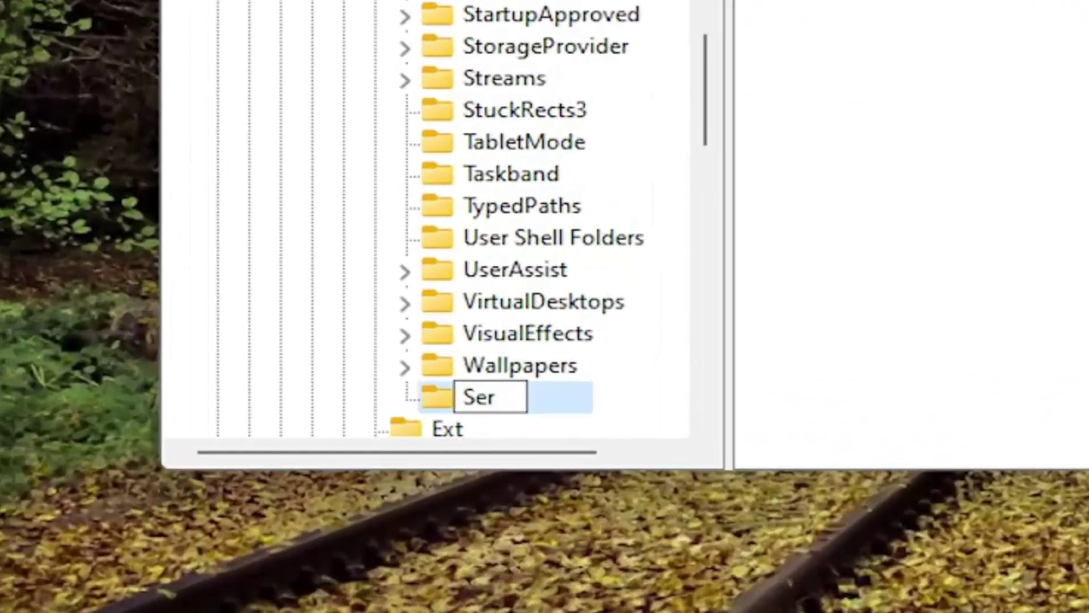
type("ialize")
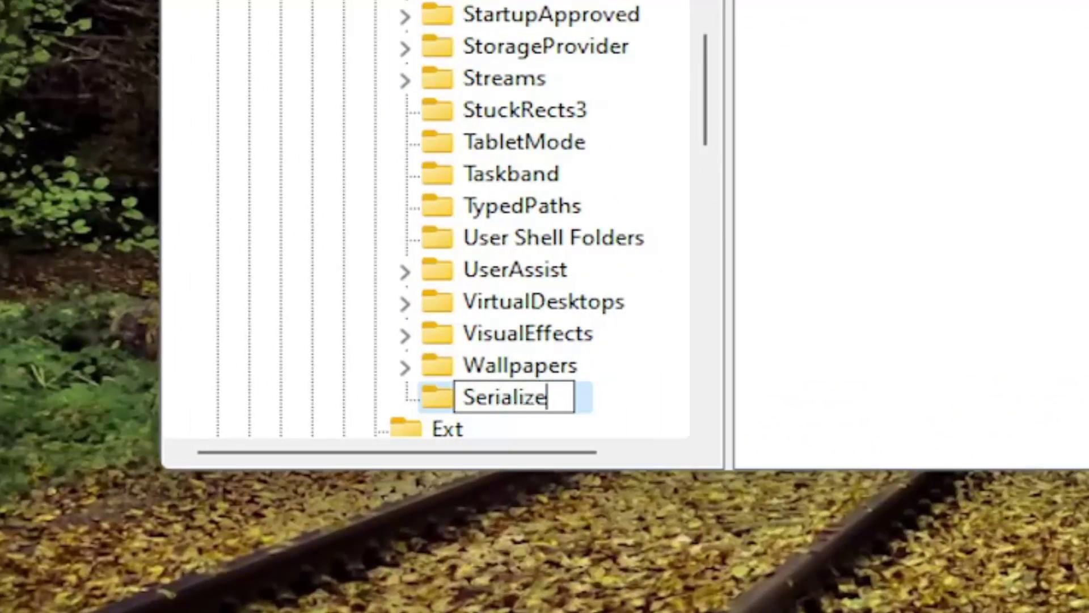
key("Return")
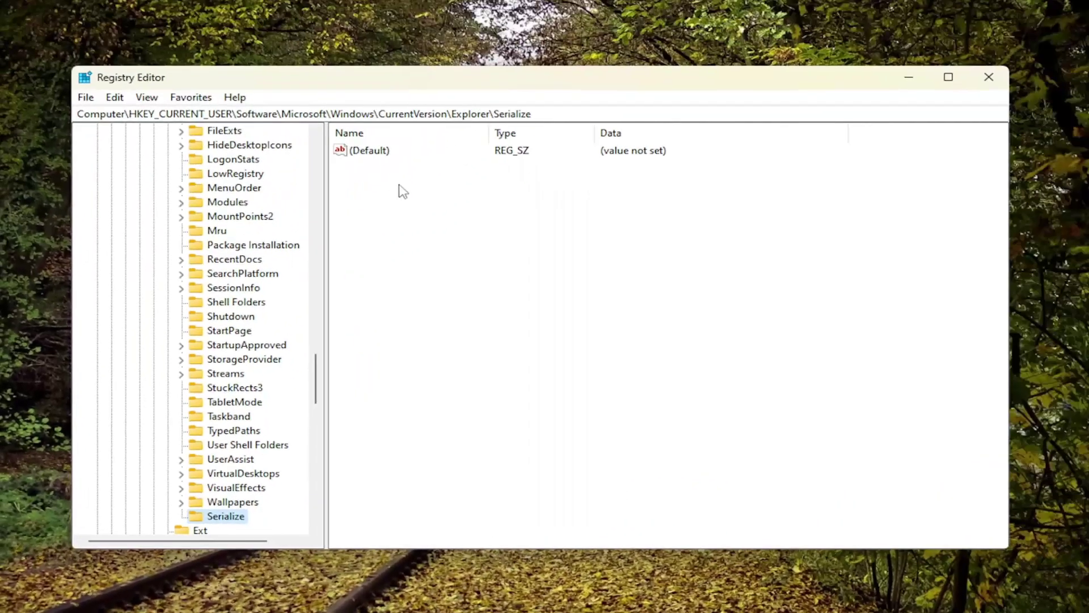
Add a DWORD (32-bit) value named 'StartupDelayInMSec' inside the Serialize key
right_click(400, 187)
mouse_move(461, 198)
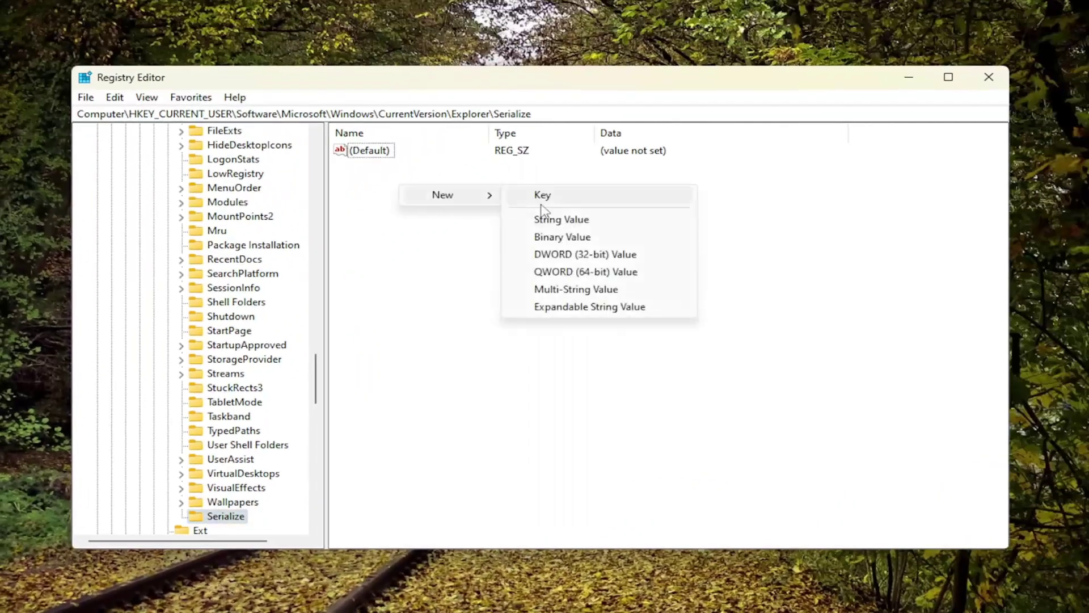
left_click(566, 256)
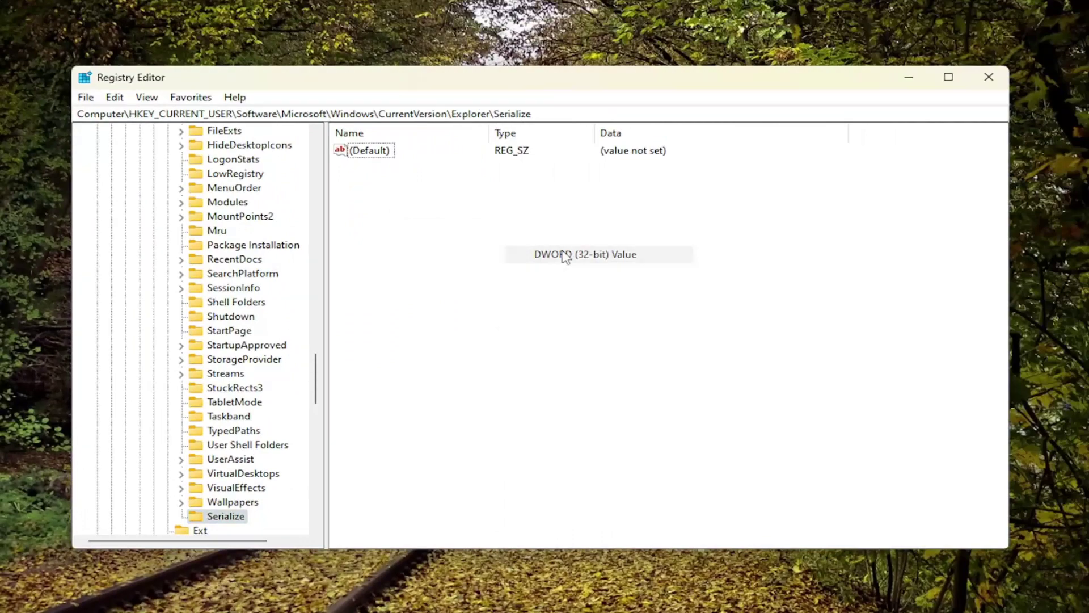
type("Start")
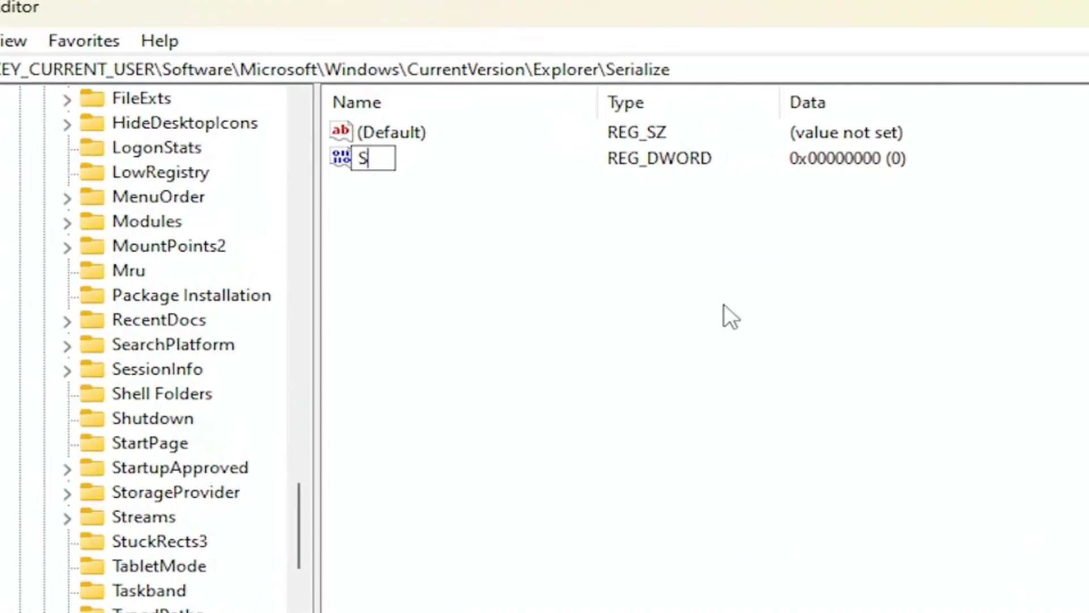
type("upD")
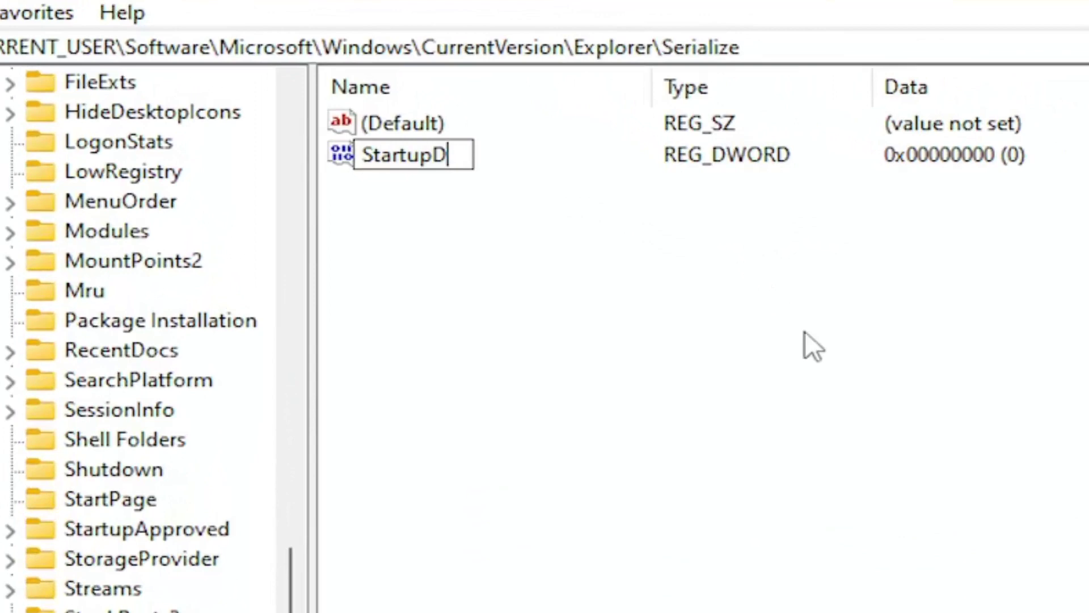
type("elayIn")
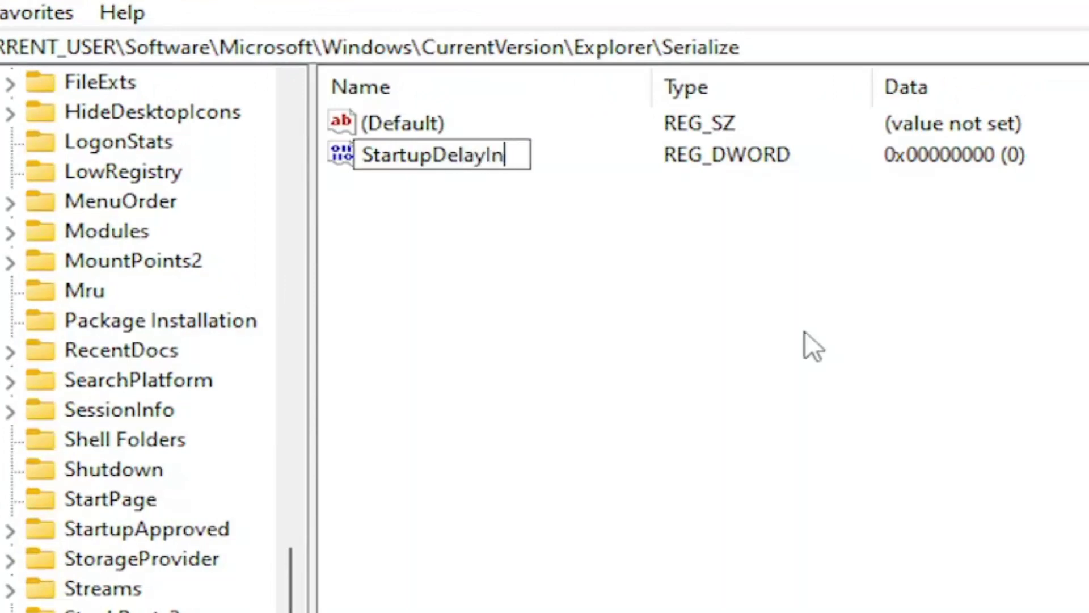
type("MS")
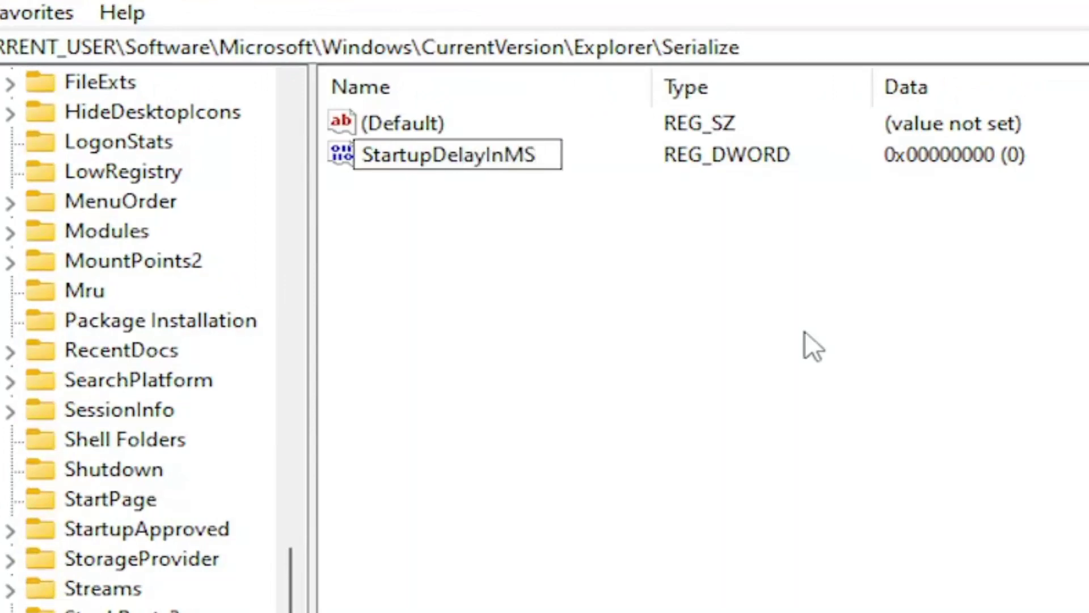
type("ec")
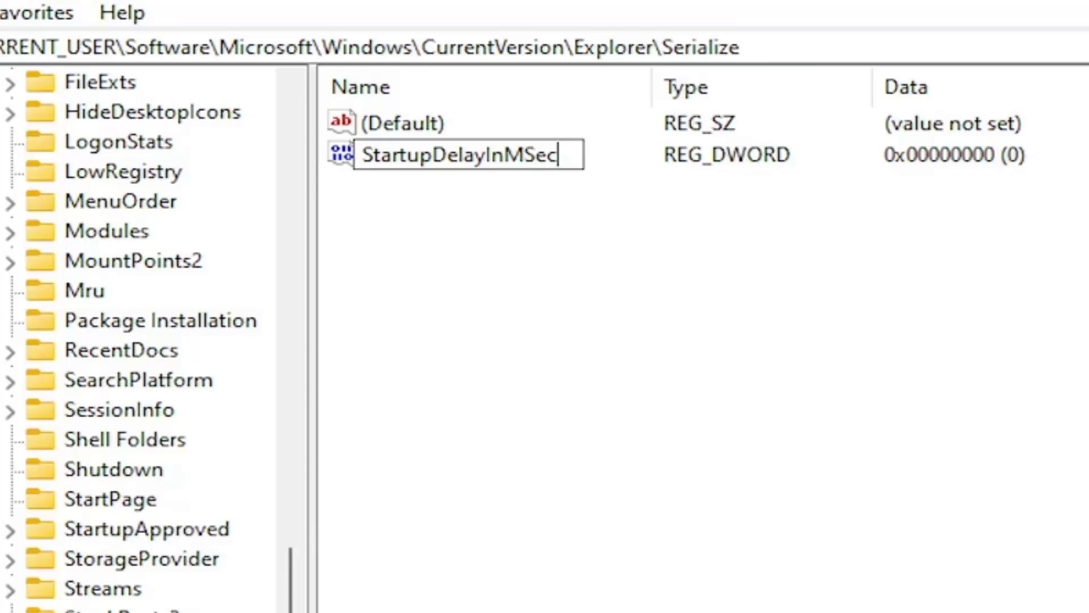
key("Return")
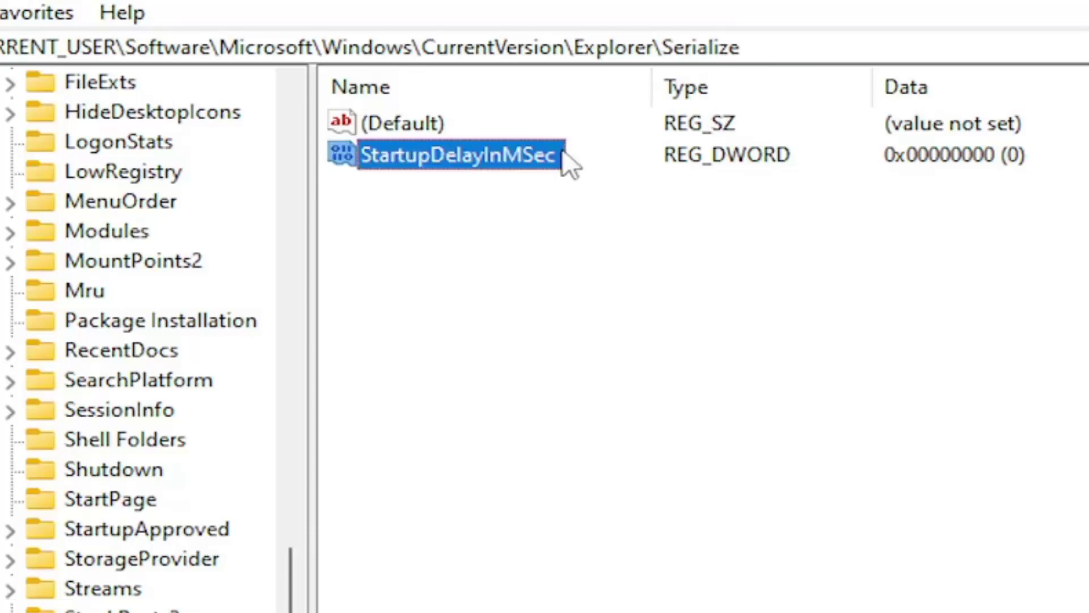
Edit StartupDelayInMSec and confirm its value data as 0
double_click(482, 162)
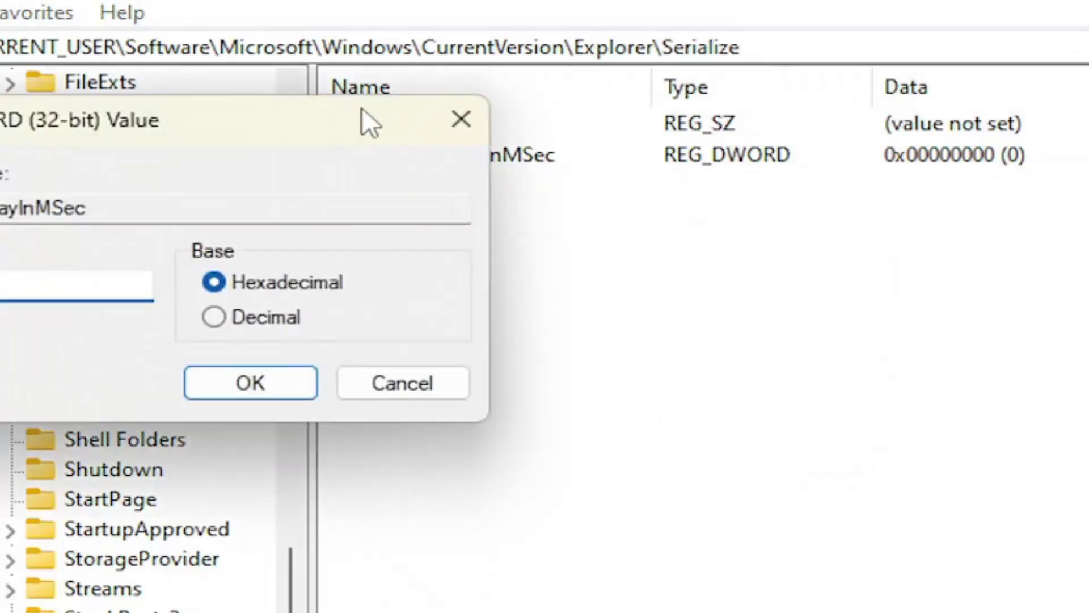
left_click_drag(369, 122, 709, 193)
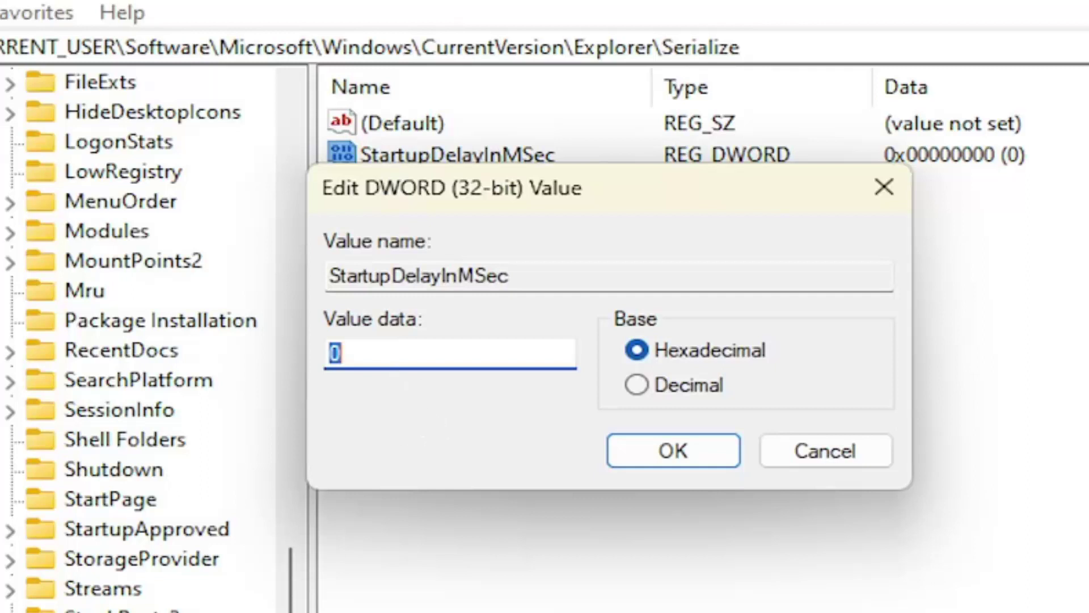
type("0")
left_click(725, 449)
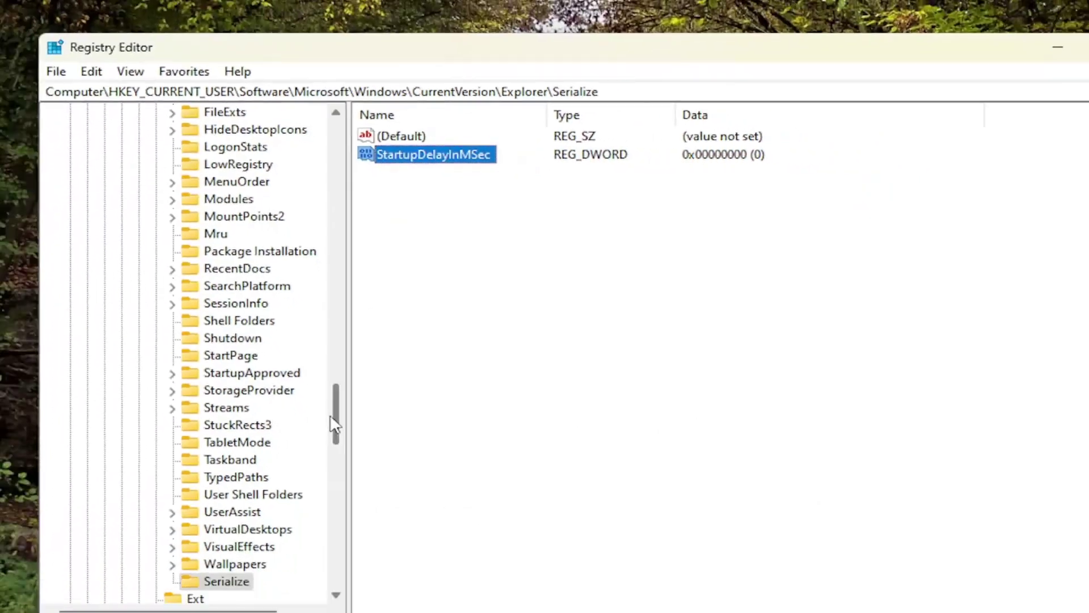
Collapse CurrentVersion, Windows, Microsoft, Software and HKEY_CURRENT_USER back up to Computer
scroll(335, 424, "up", 20)
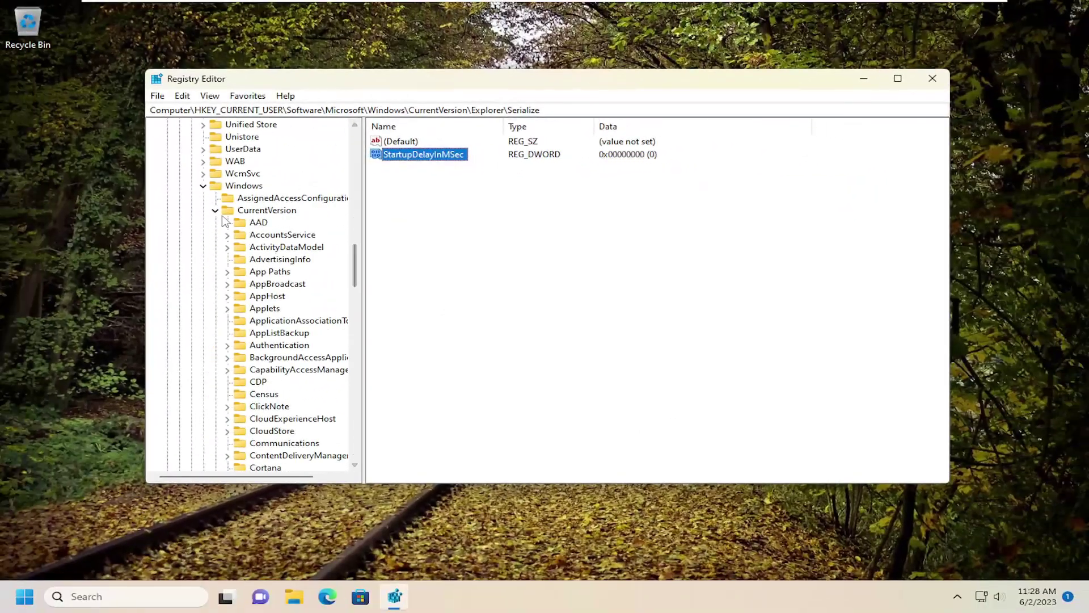
left_click(215, 210)
left_click(203, 186)
scroll(348, 264, "up", 8)
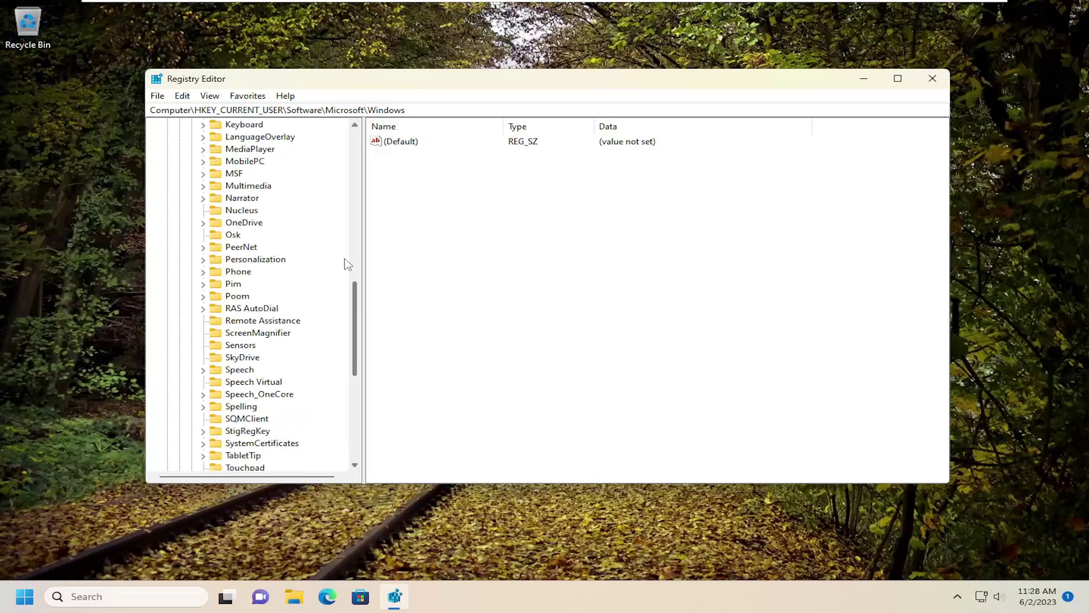
scroll(347, 264, "up", 15)
left_click(190, 345)
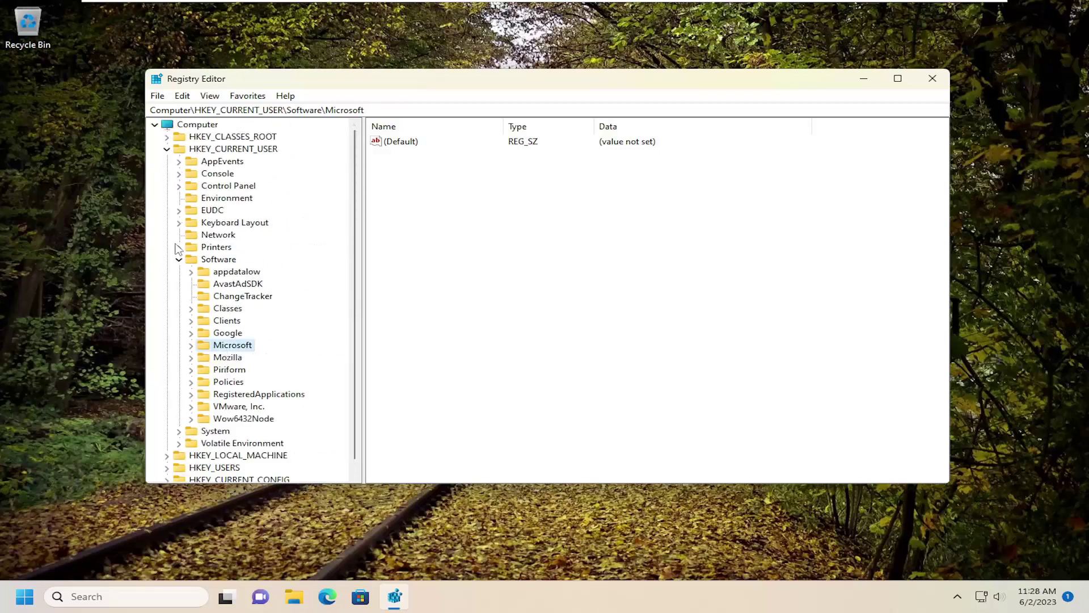
left_click(178, 259)
left_click(166, 148)
left_click(200, 125)
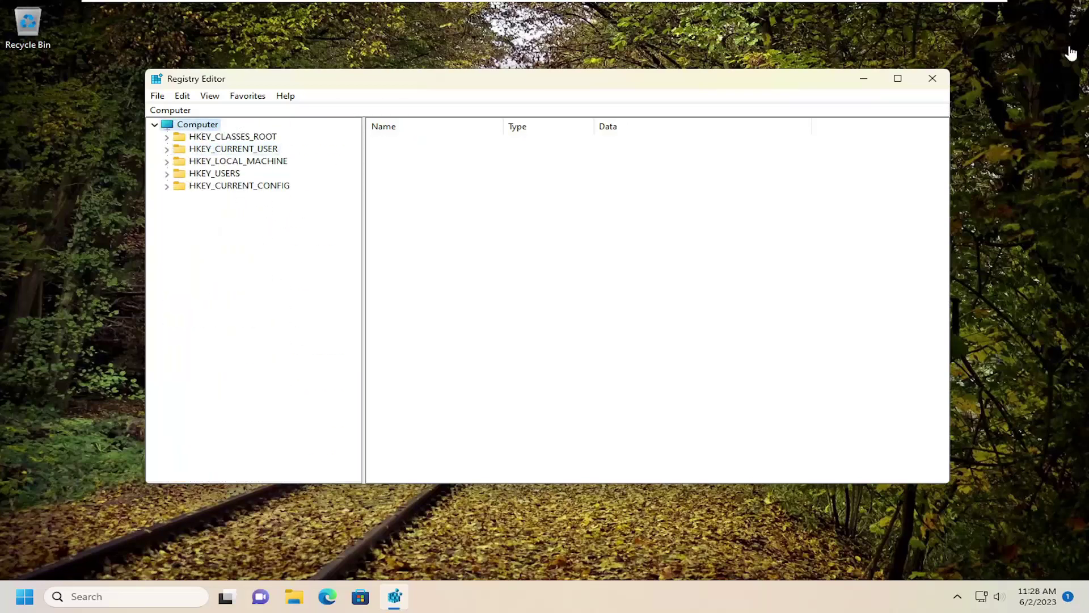
Close Registry Editor and restart the computer from the Start button's quick-link menu
left_click(932, 79)
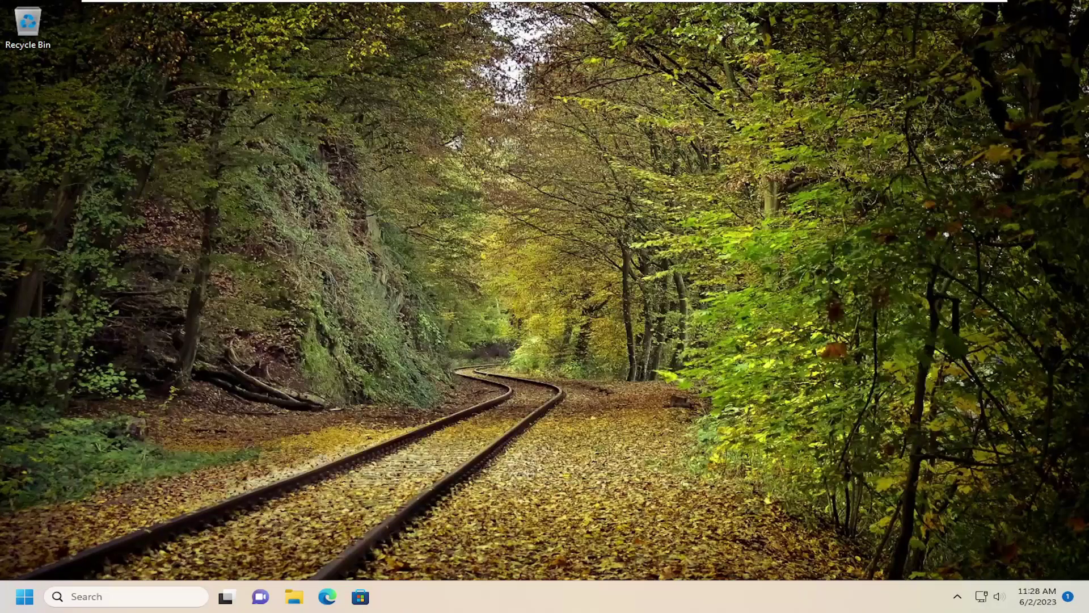
right_click(24, 596)
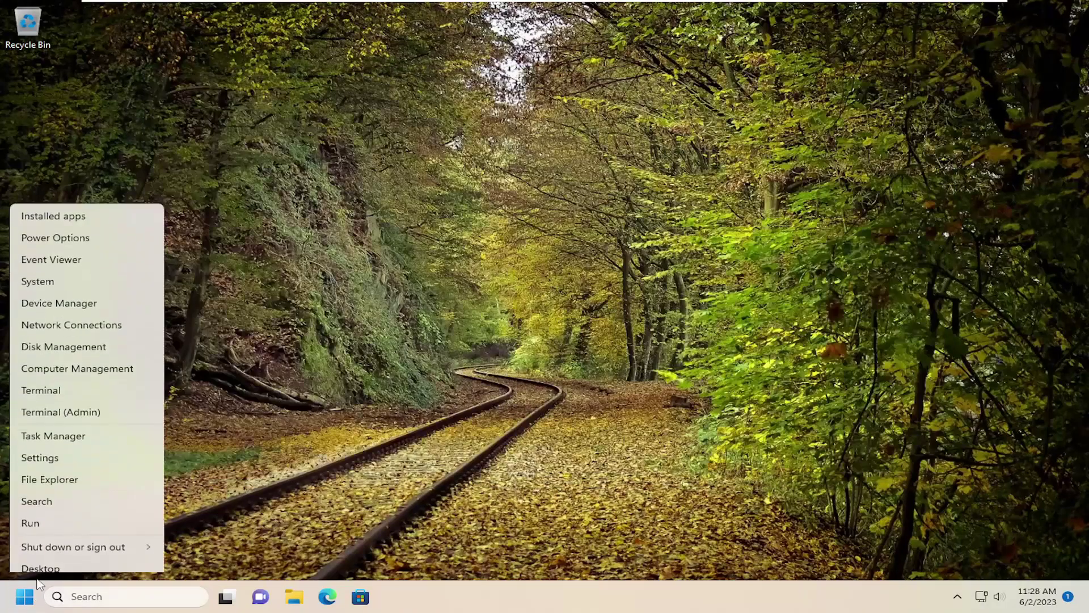
mouse_move(96, 535)
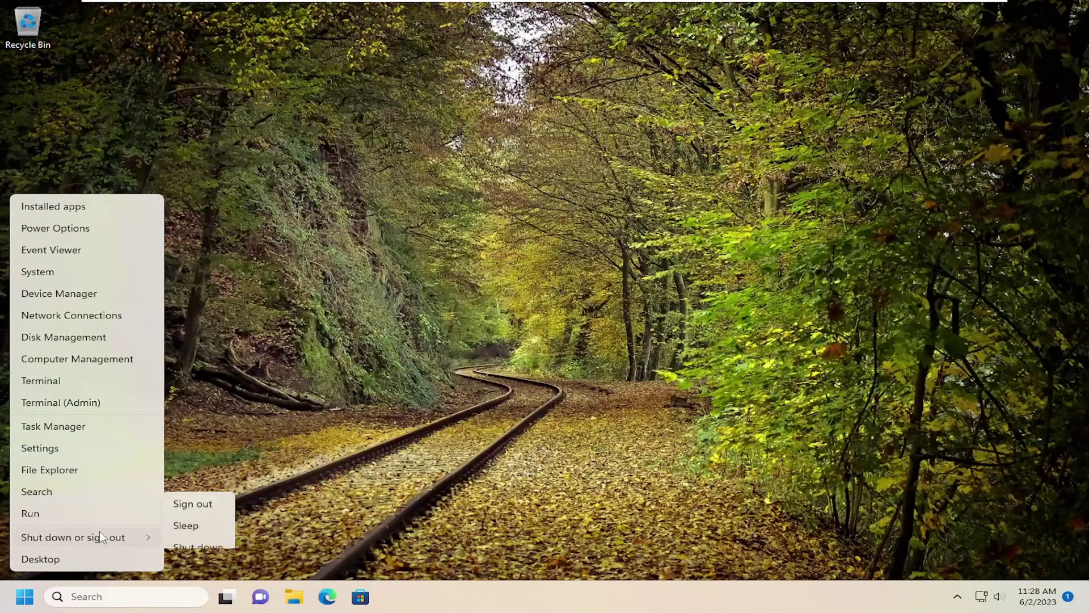
left_click(204, 534)
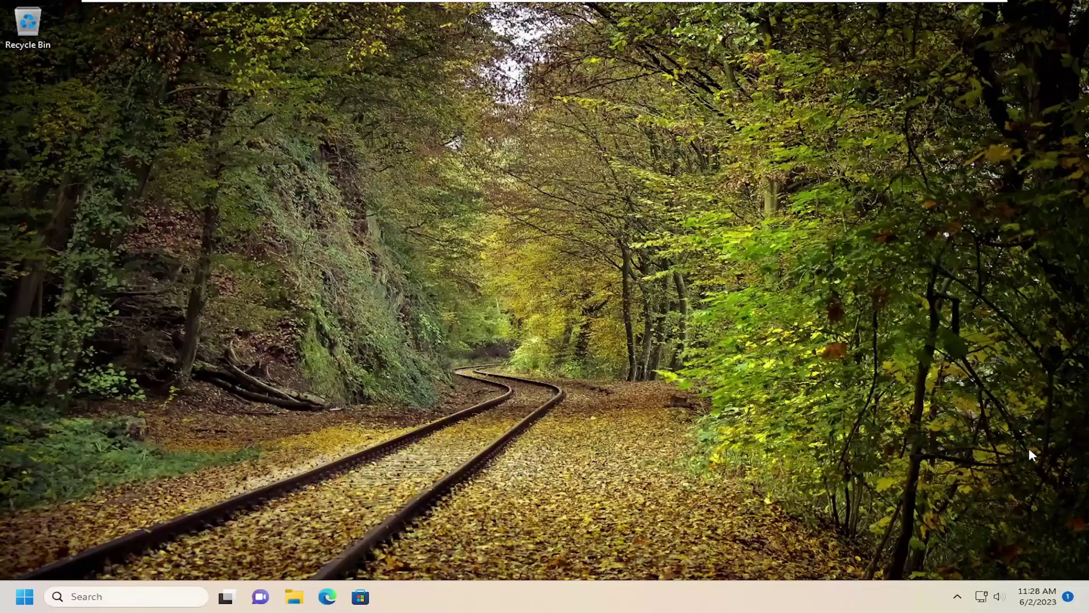